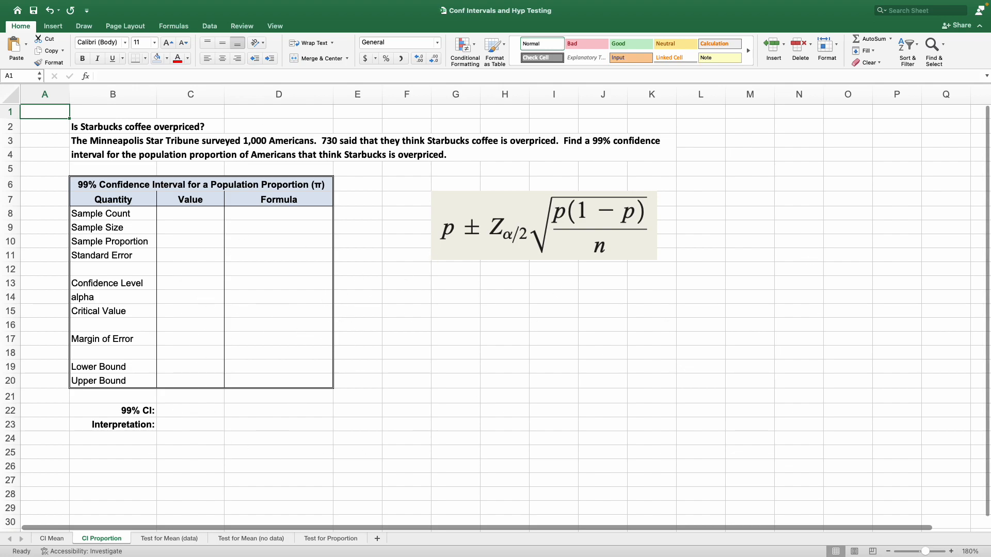
Open the Test for Proportion sheet and look through the Excel Lab files in the Week 4 course folder in the browser
click(318, 540)
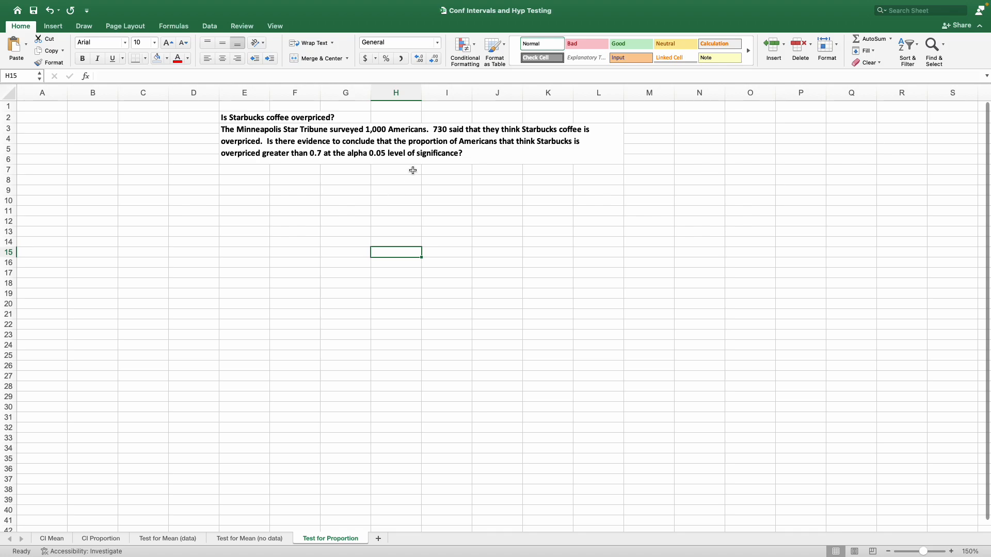
key(ctrl+Right)
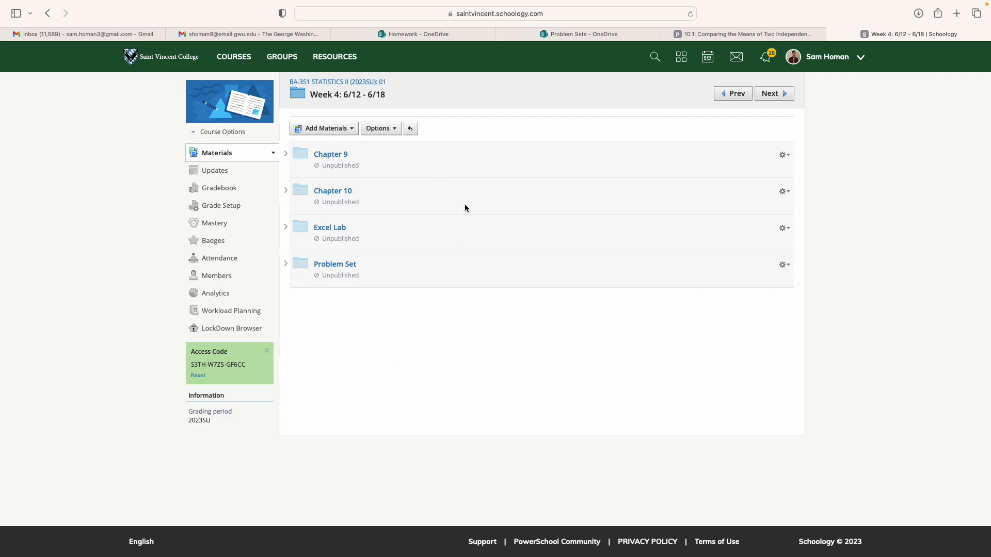
click(329, 229)
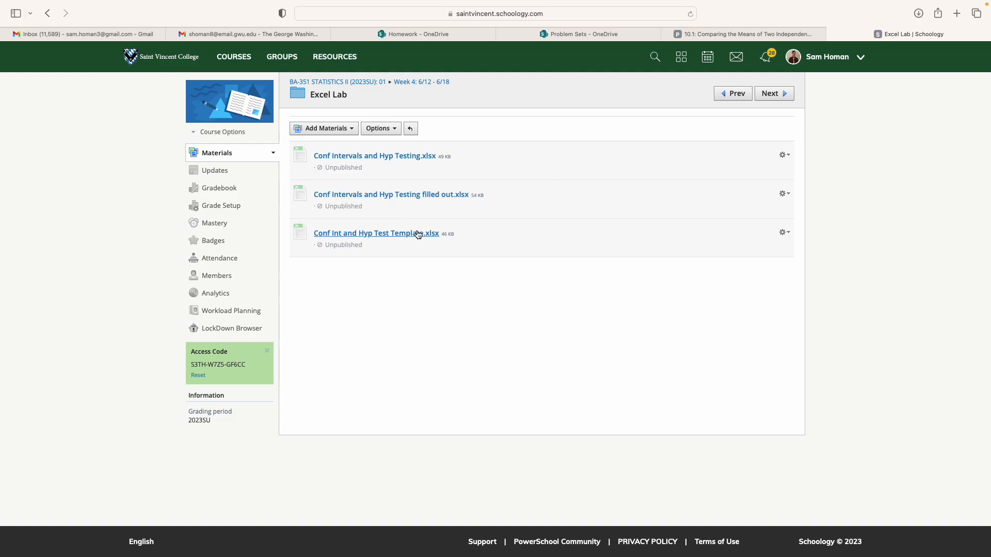
key(ctrl+Left)
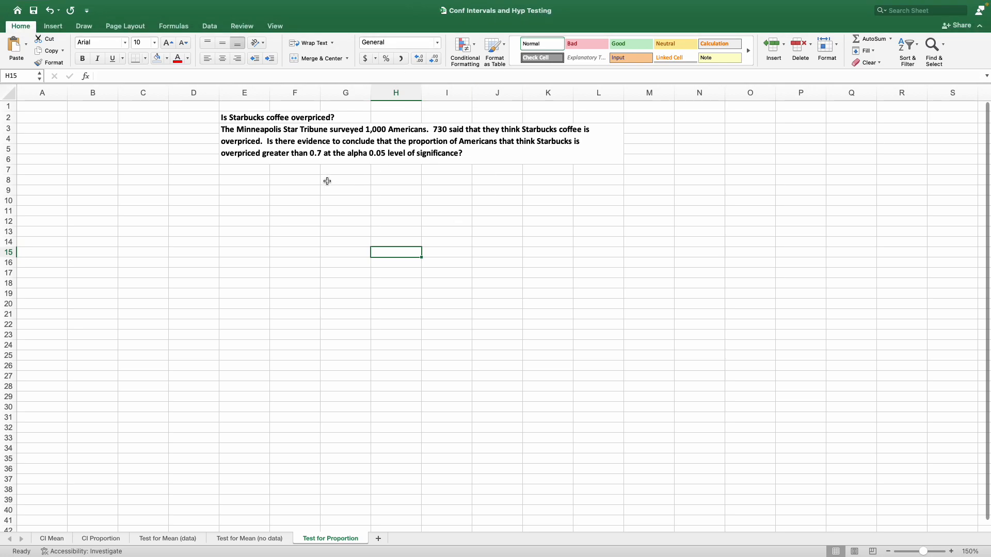
Switch to the Conf Int and Hyp Test Template workbook and copy the proportion test table, A1:C26
key(ctrl+Left)
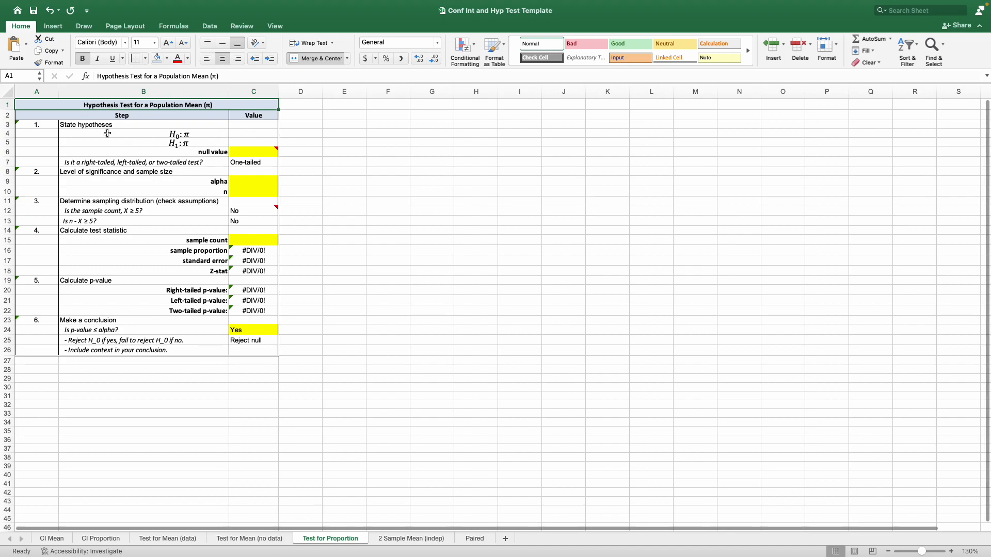
drag(64, 104, 83, 347)
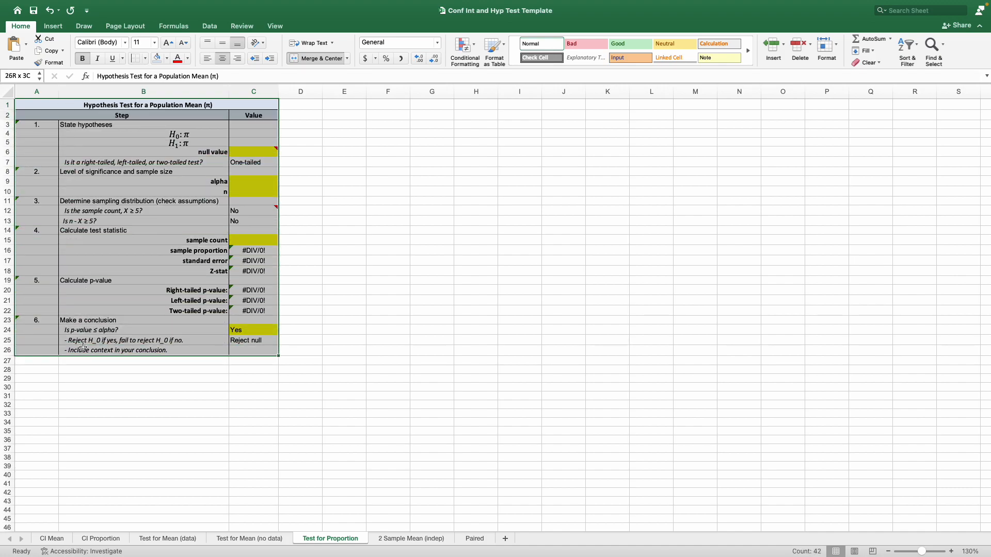
right_click(82, 225)
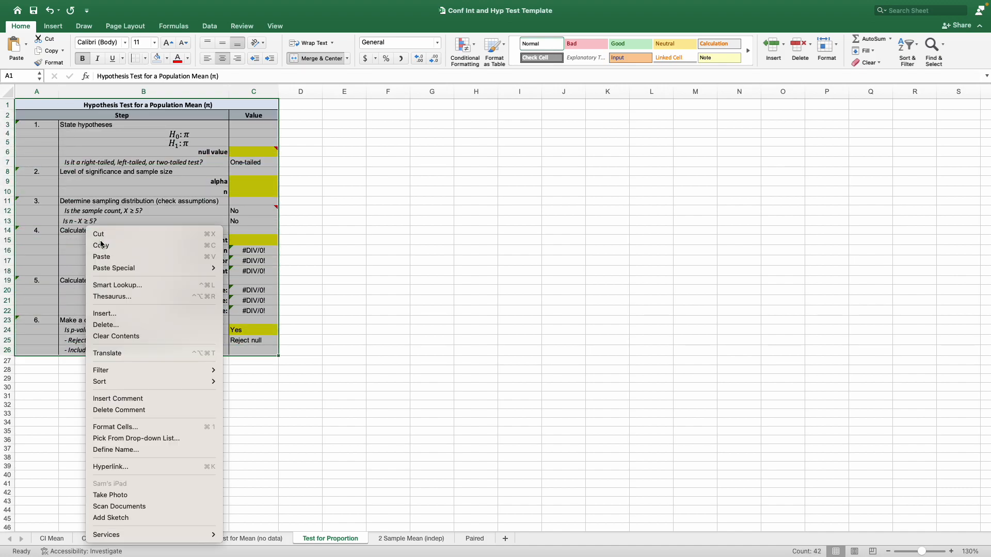
click(102, 243)
Paste the table at A1 of the Test for Proportion sheet in Conf Intervals and Hyp Testing, and fit columns B and C to its contents
key(ctrl+Right)
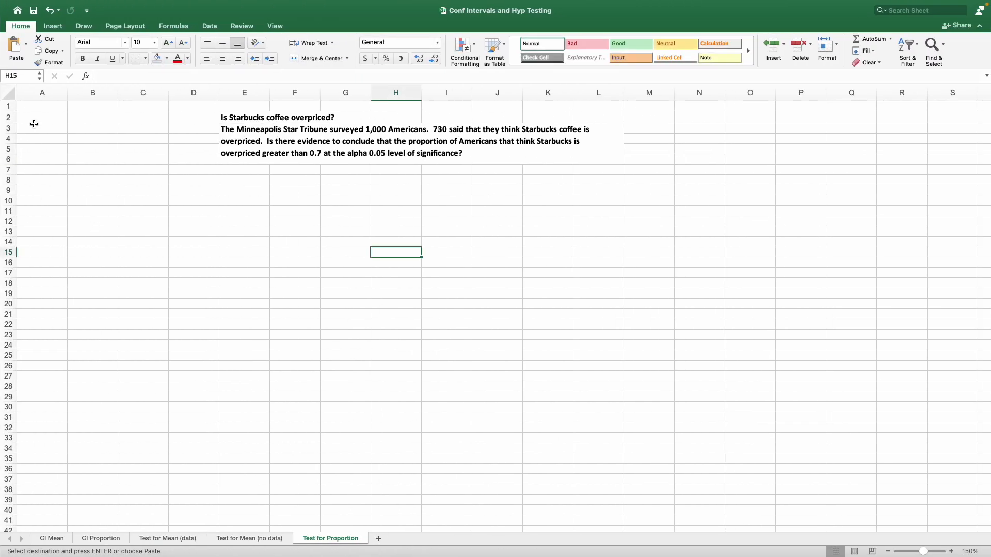
right_click(37, 107)
click(54, 134)
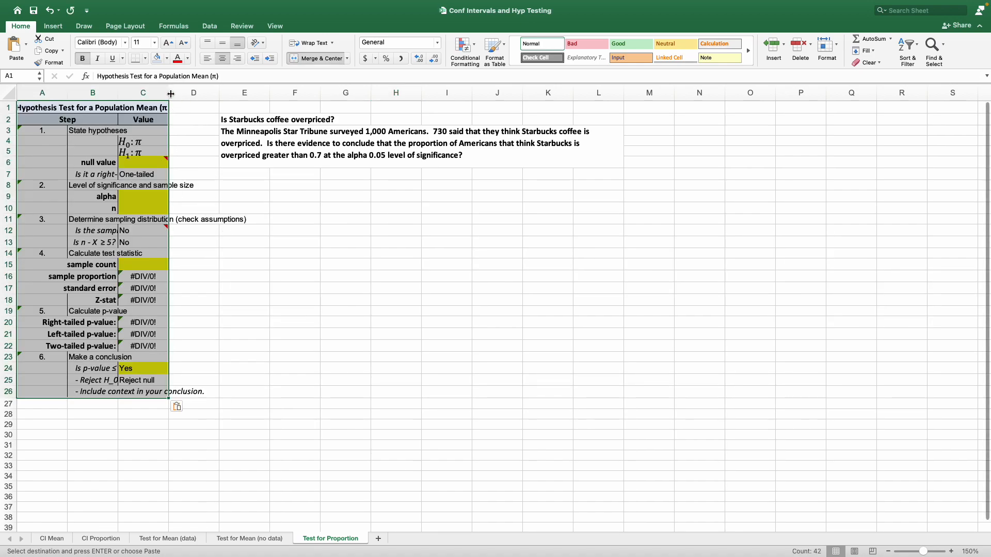
drag(168, 93, 160, 93)
double_click(118, 93)
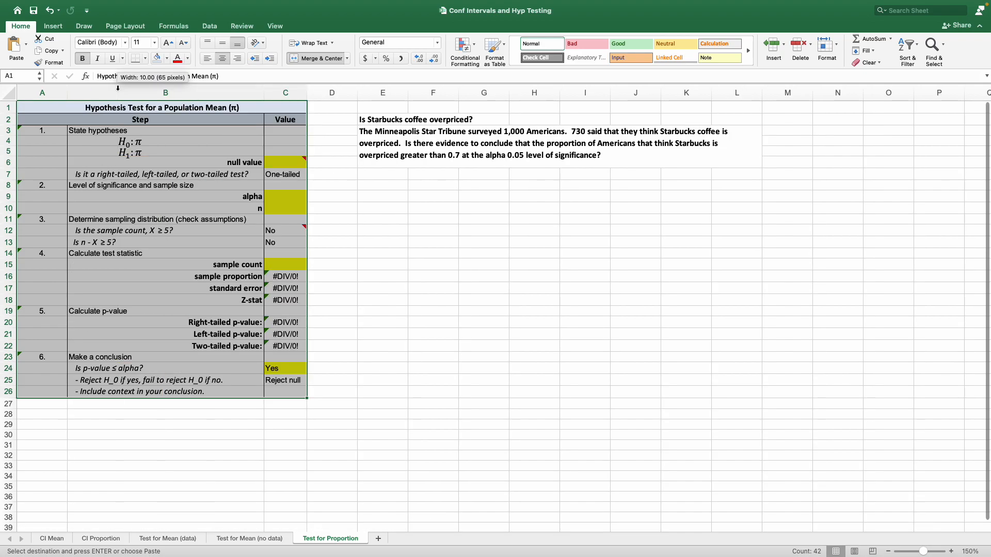
click(417, 426)
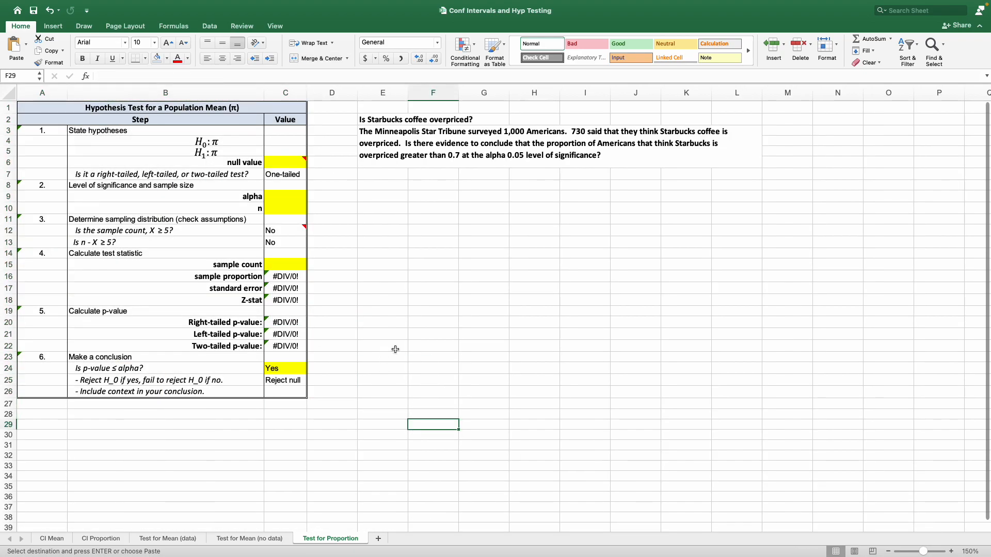
Examine the table's yellow cells for null value, alpha, n, sample count and conclusion, plus the null hypothesis box
click(297, 164)
drag(279, 198, 281, 206)
click(285, 265)
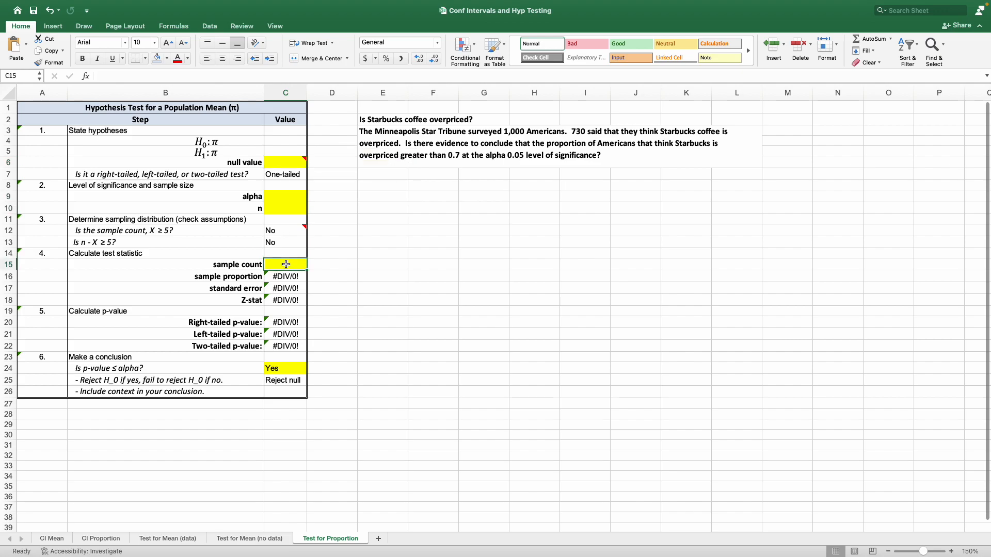
click(289, 365)
click(377, 299)
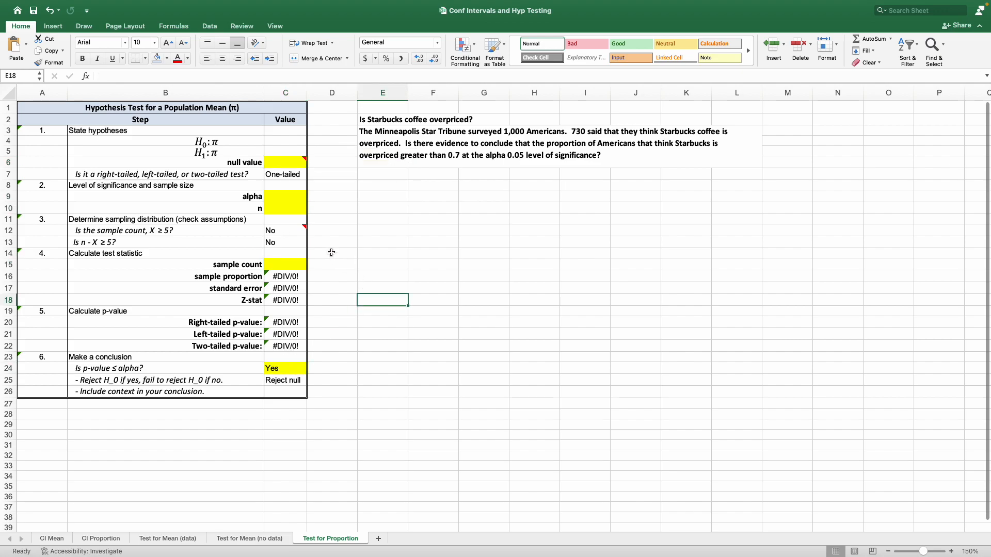
click(206, 144)
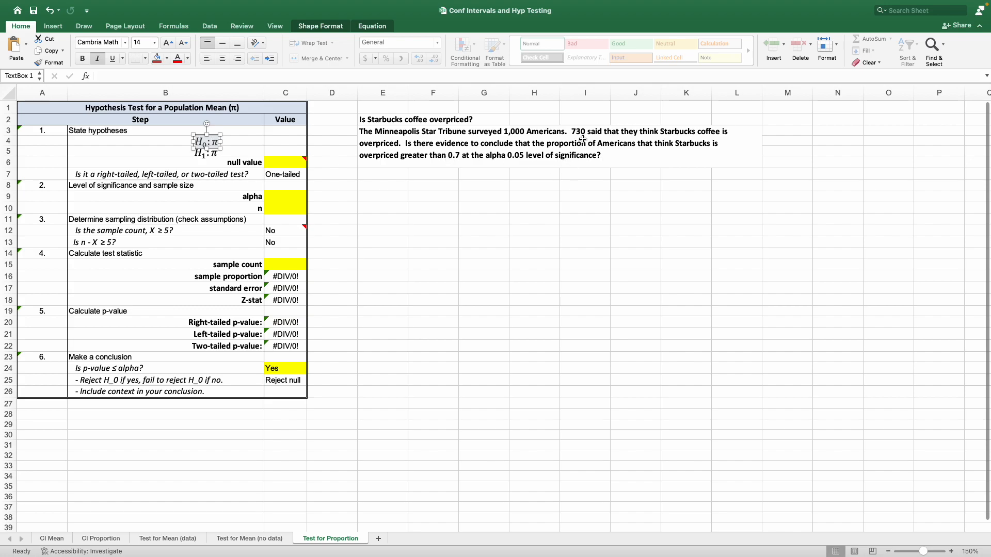
click(572, 199)
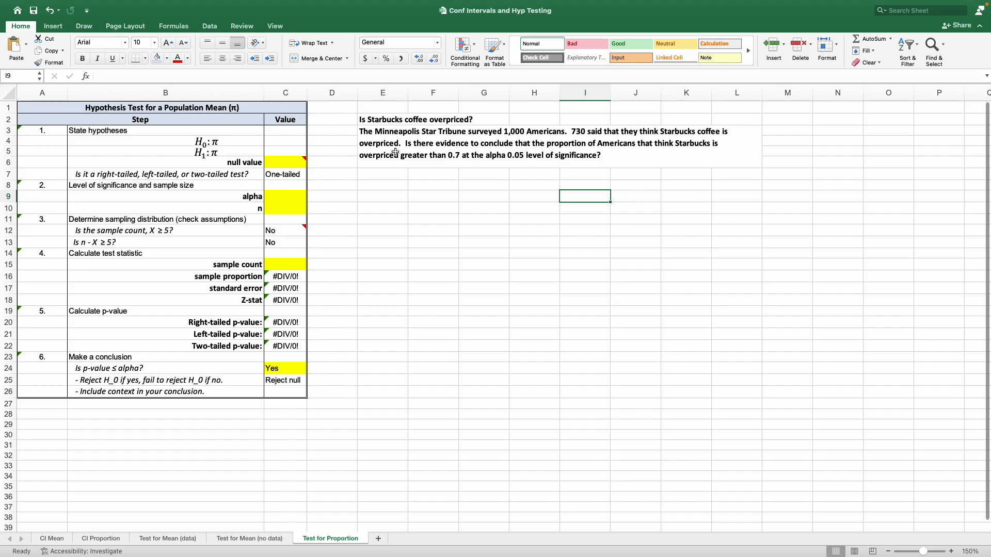
Complete the alternative hypothesis equation as H1: π > 0.7
click(213, 151)
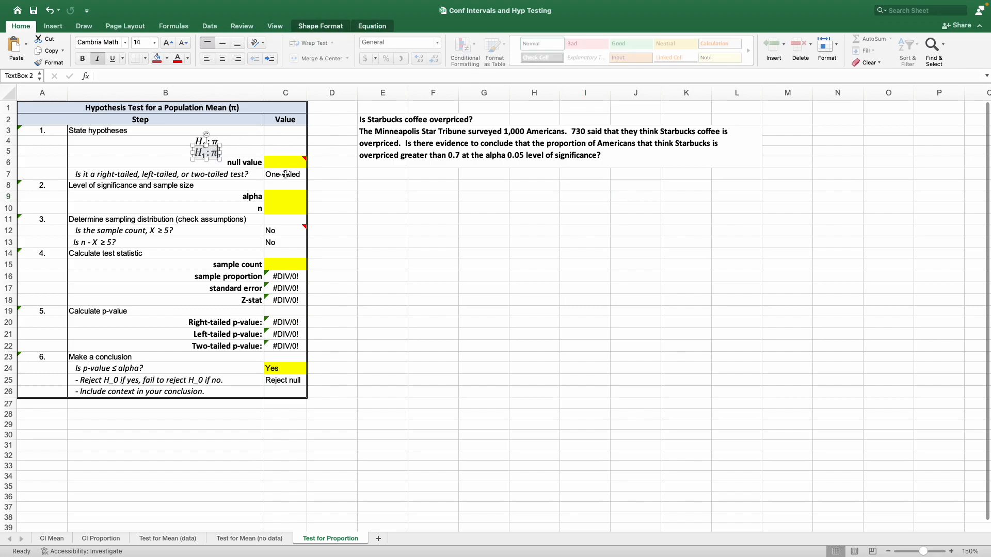
text(> 0)
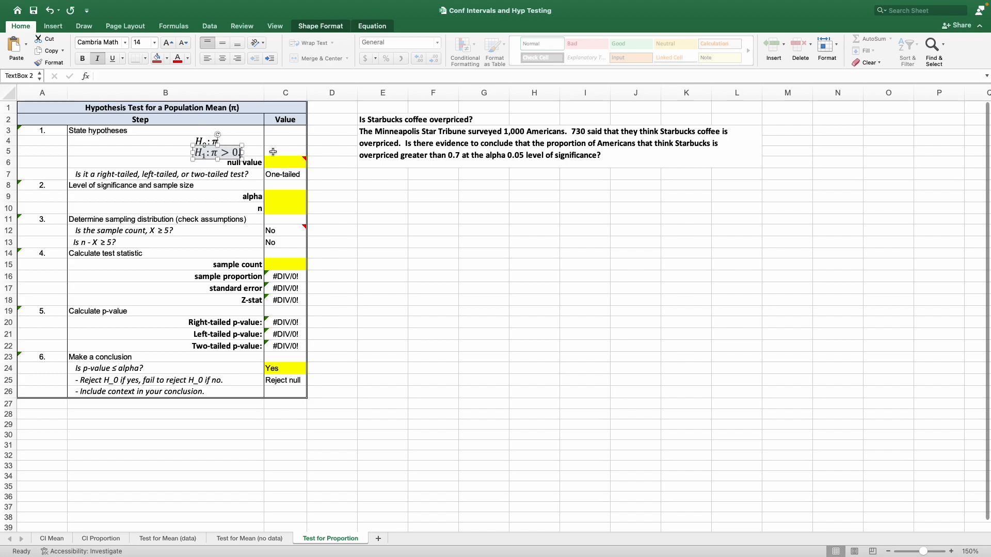
text(.7)
Complete the null hypothesis equation as H0: π ≤ 0.7, inserting the less-than-or-equal-to sign from the math symbols
click(212, 142)
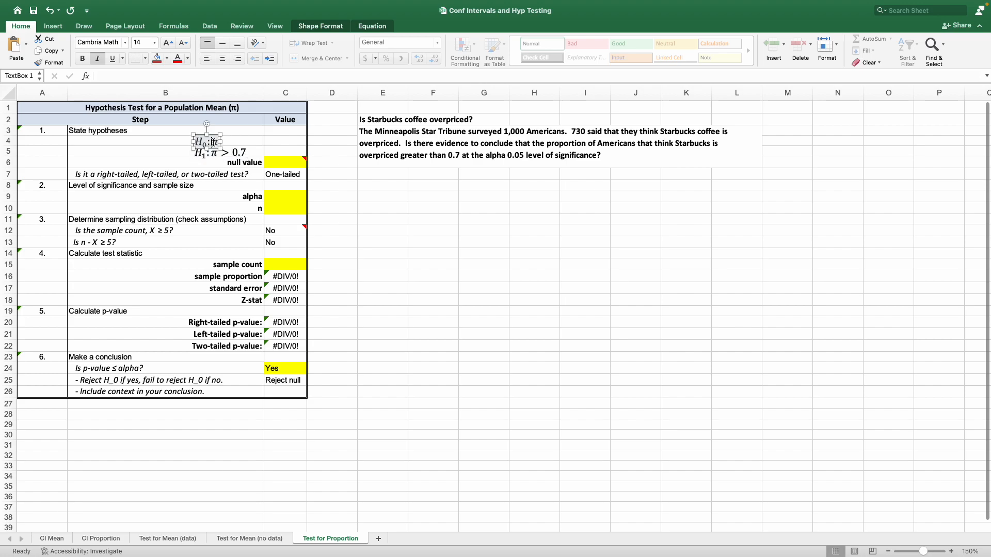
click(53, 26)
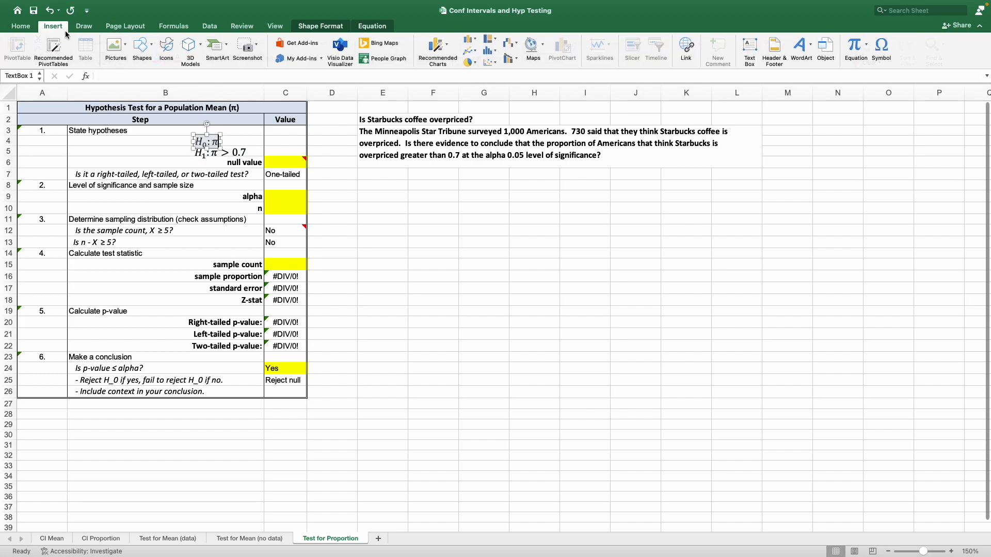
click(882, 47)
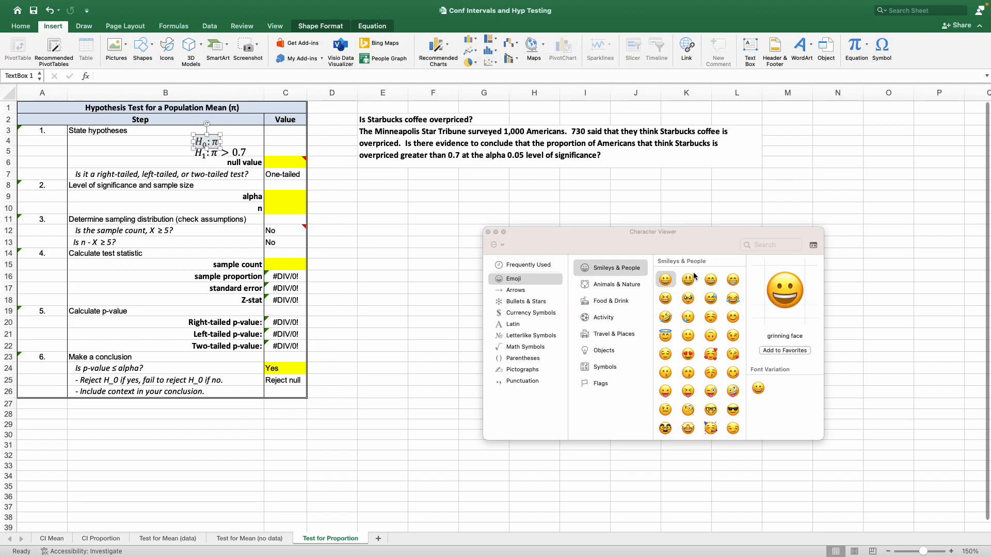
click(520, 347)
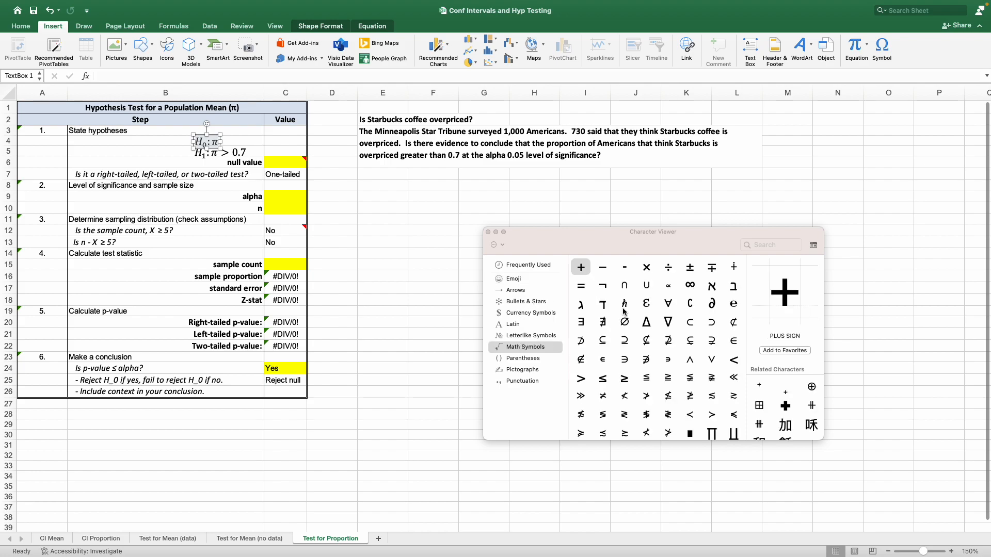
double_click(605, 381)
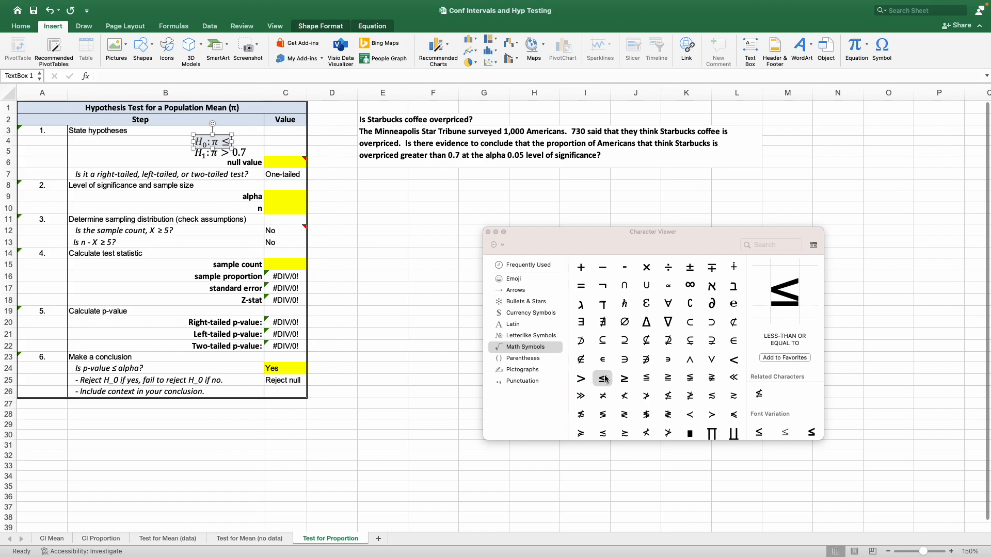
click(488, 233)
text(0.7)
click(592, 275)
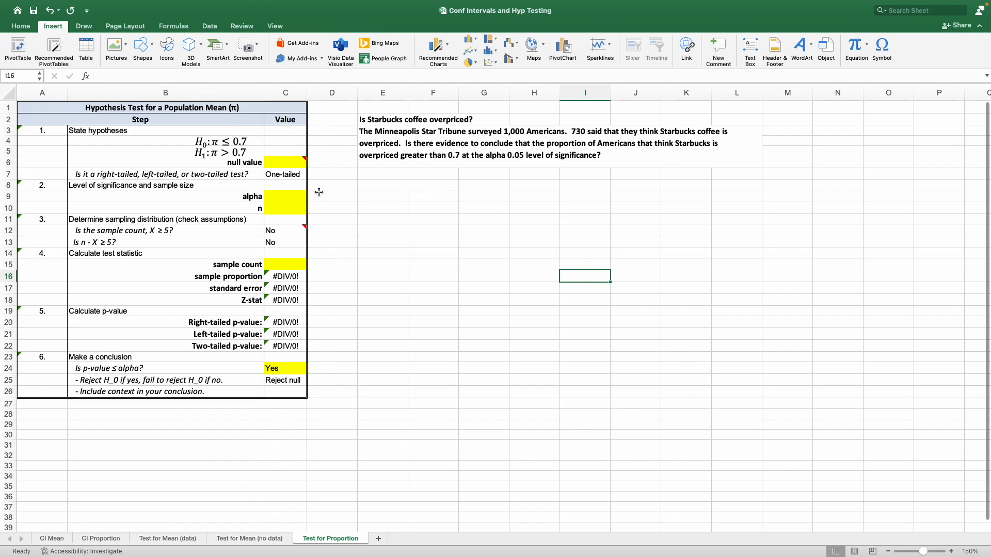
Enter 0.7 as the null value in C6
click(270, 161)
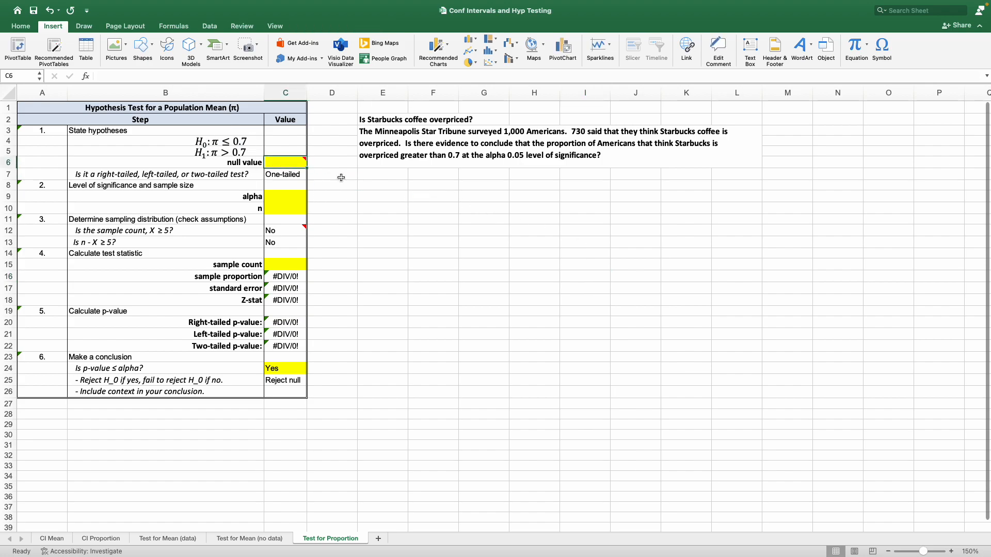
text(0.7)
key(Return)
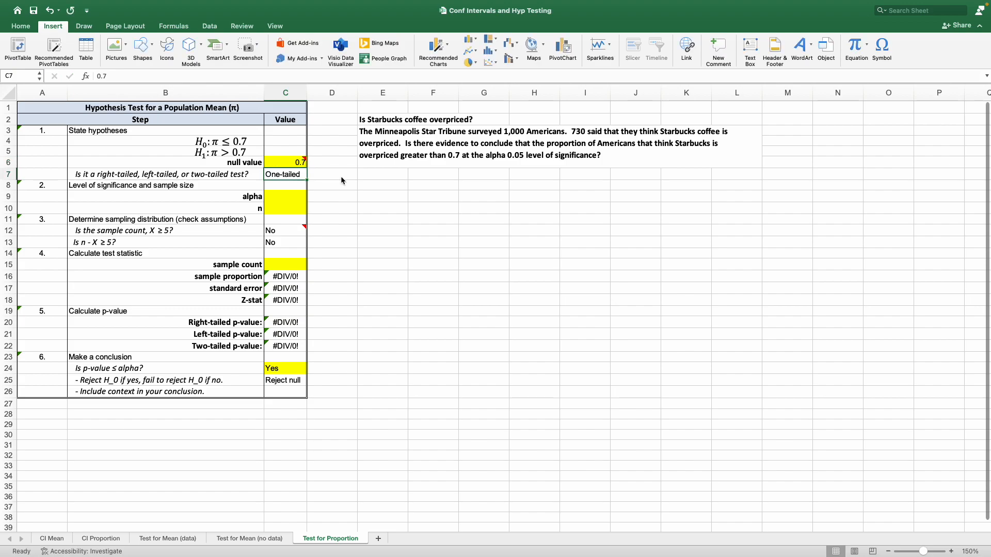
Enter 0.05 for alpha in C9 and 1000 for the sample size n in C10
click(278, 200)
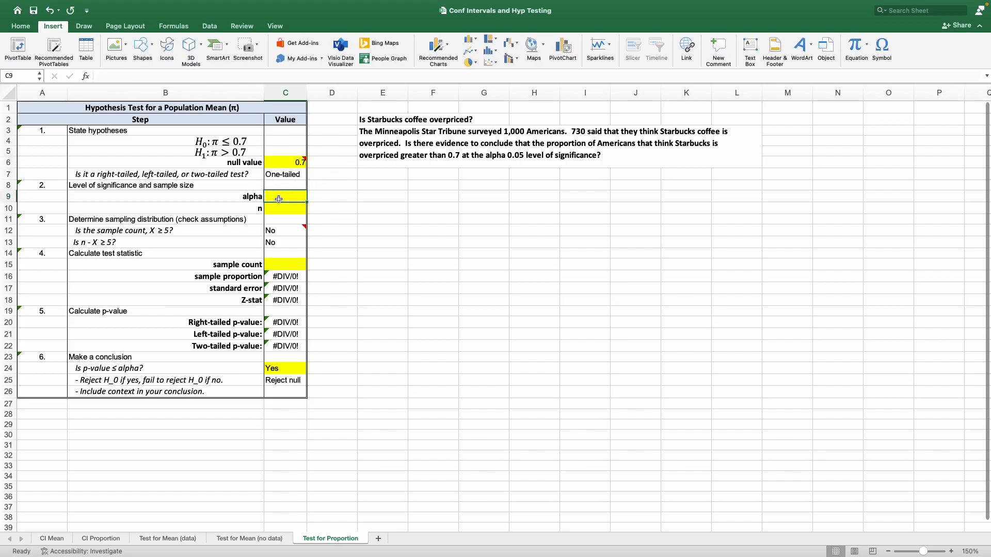
text(0.05)
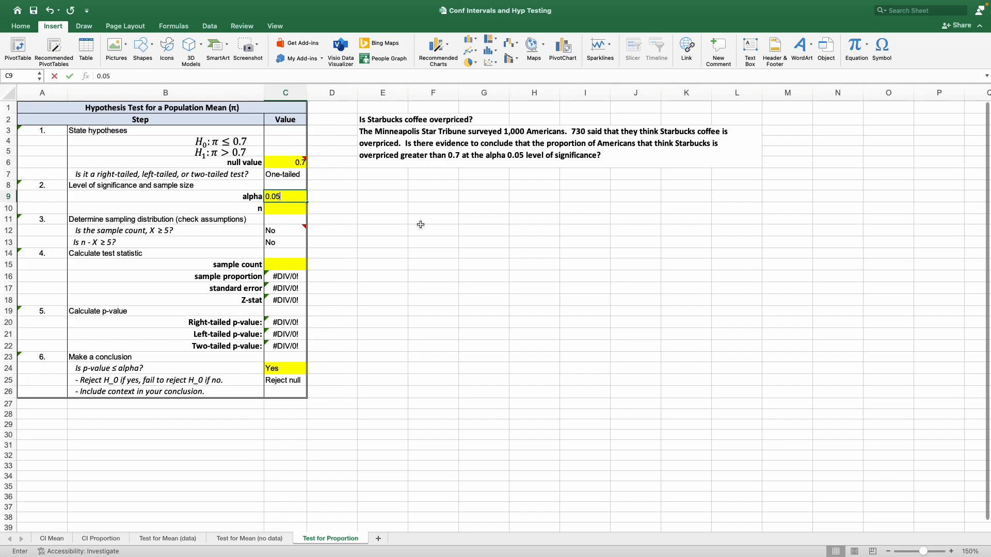
key(Return)
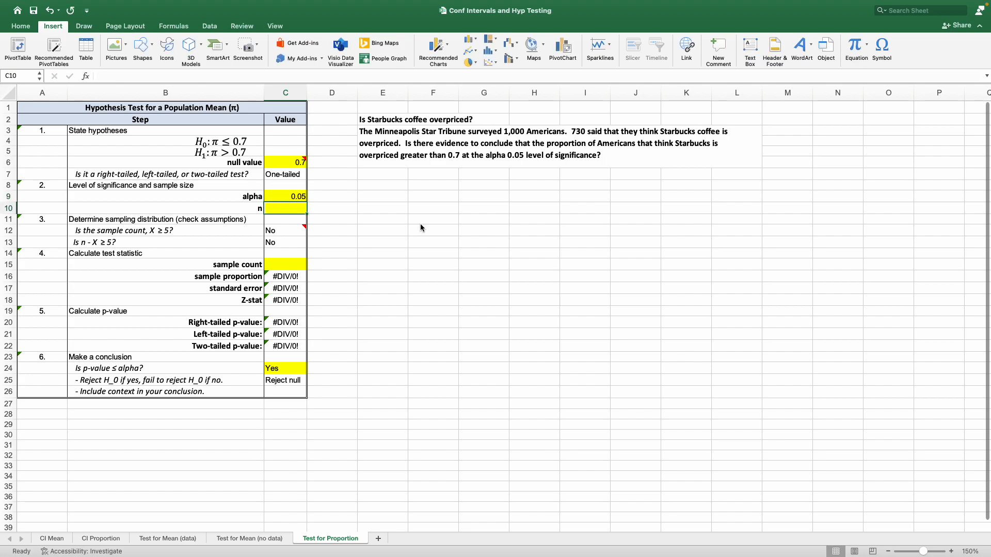
text(1000)
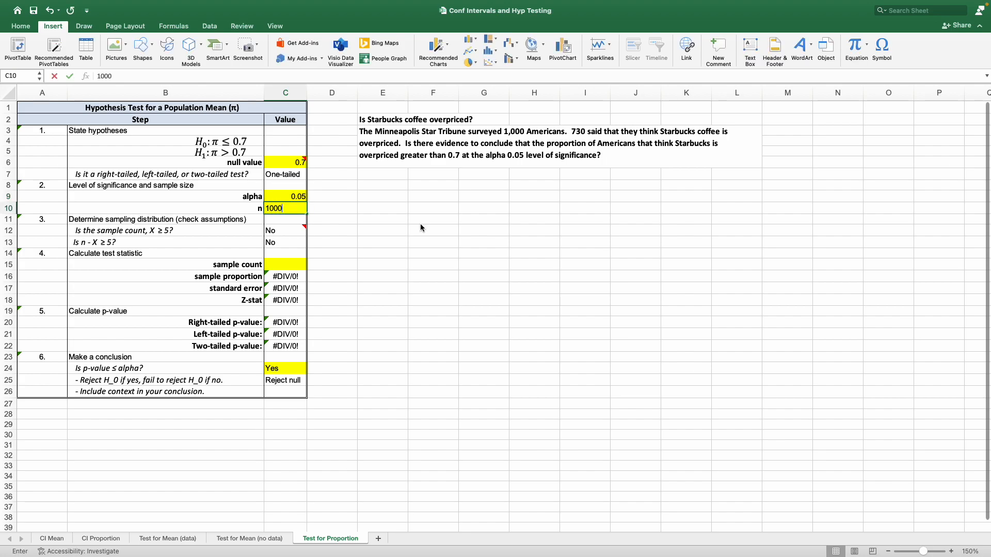
key(Return)
Enter 730 as the sample count in C15
click(300, 264)
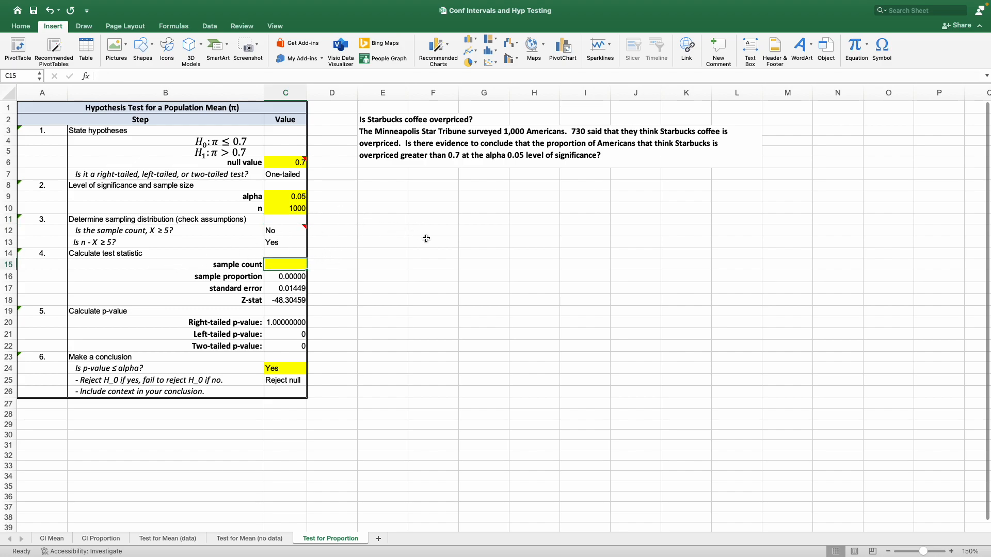
text(730)
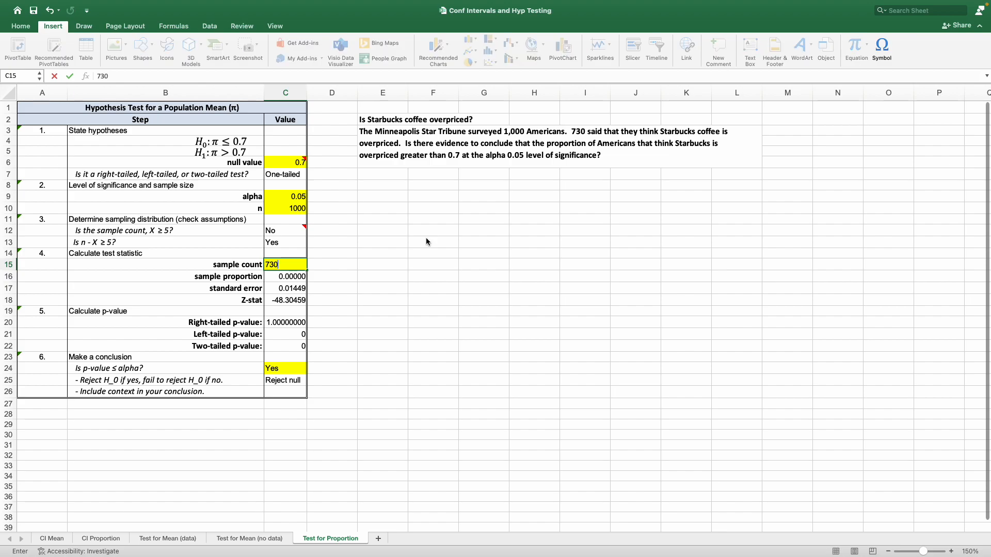
key(Return)
Review the calculated sample proportion, Z-stat and right-tailed p-value rows
drag(254, 277, 292, 278)
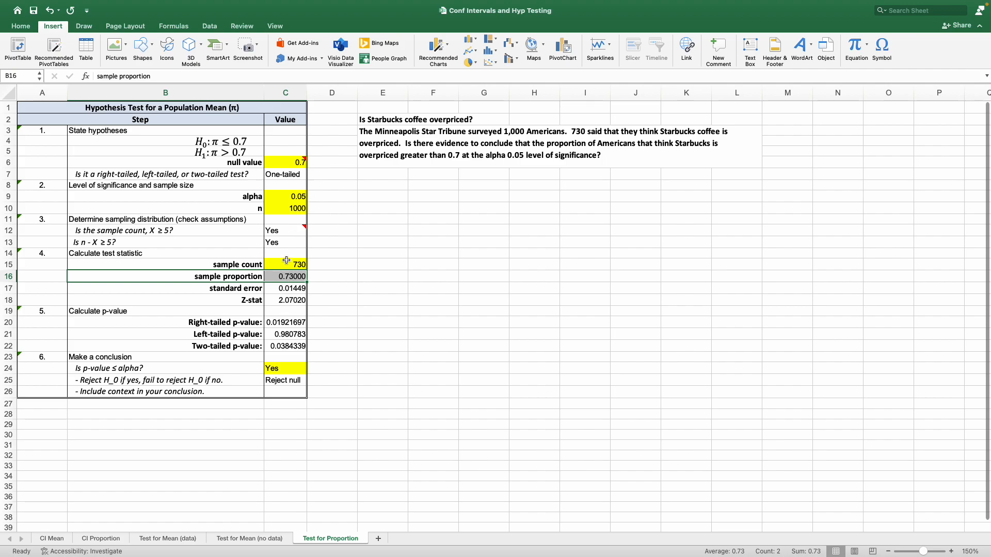
drag(285, 277, 286, 346)
drag(282, 301, 262, 299)
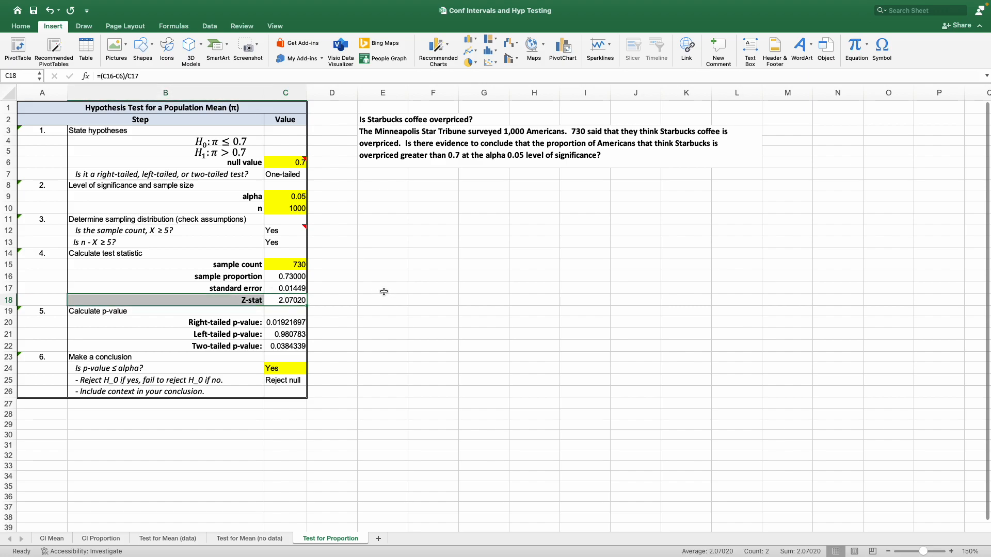
click(367, 287)
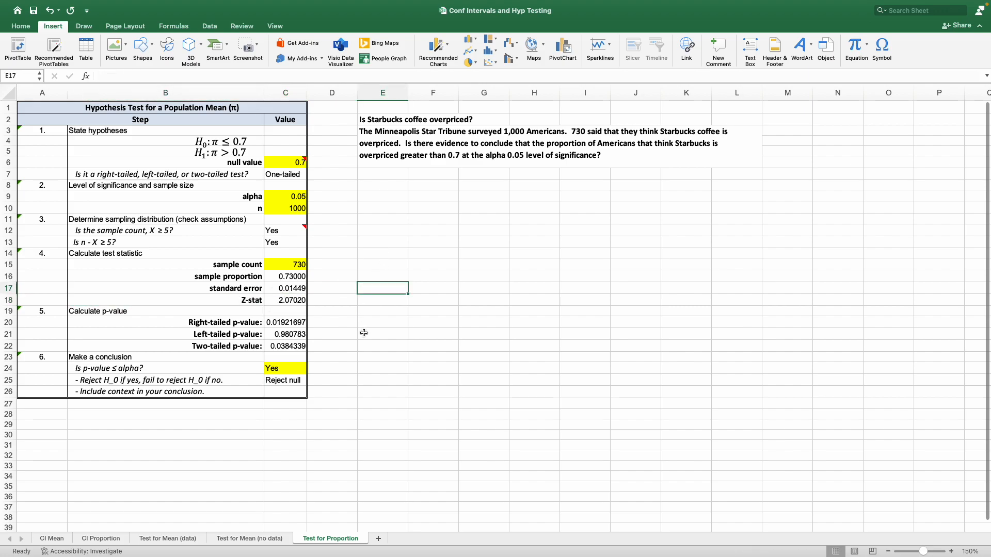
drag(208, 321, 273, 327)
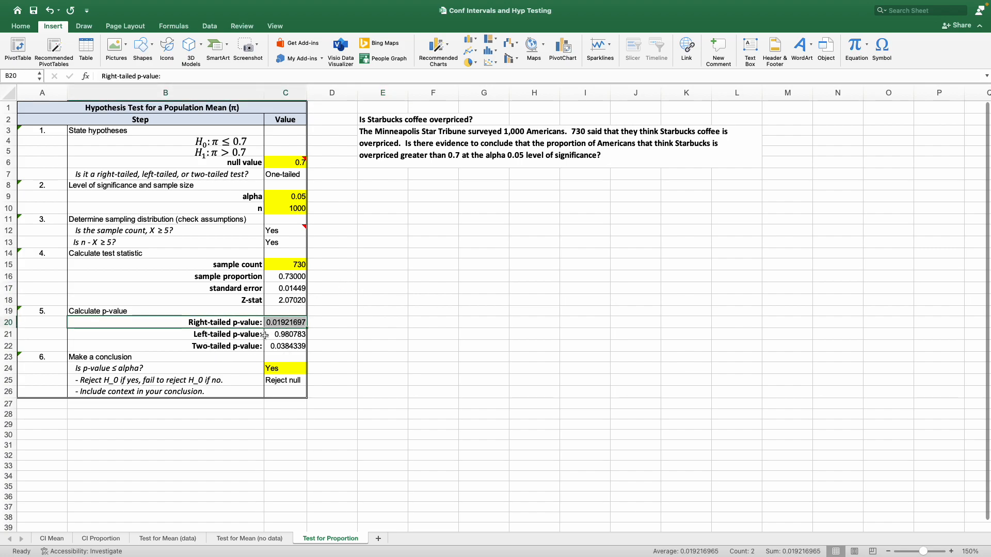
Mark the left-tailed p-value in C21 and the two-tailed p-value in C22 as NA
key(Down)
key(Down)
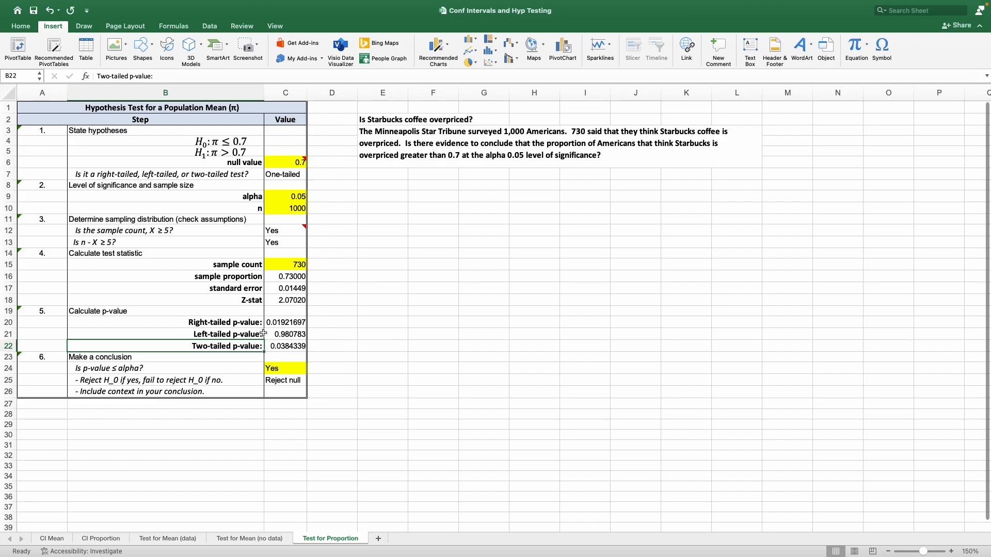
click(228, 153)
click(382, 276)
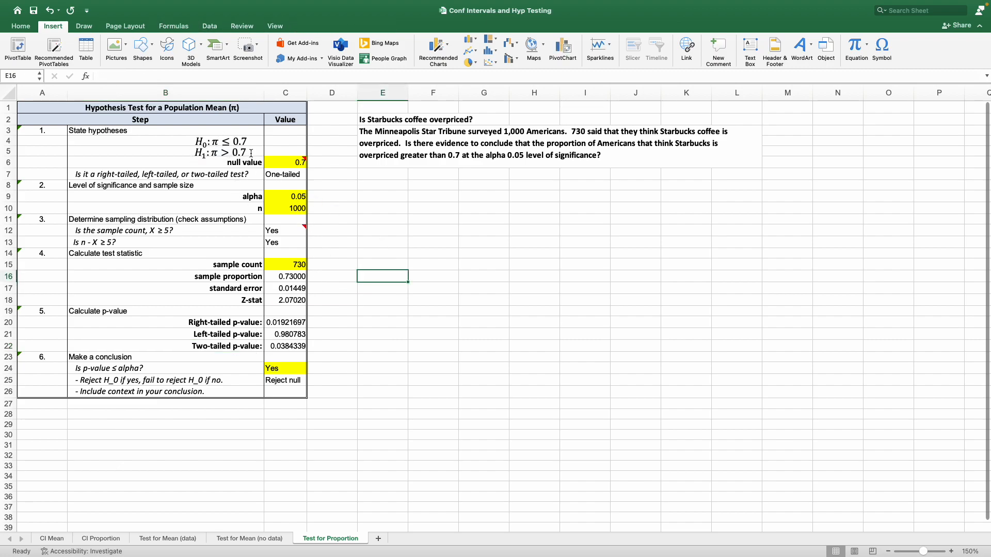
click(212, 323)
click(235, 336)
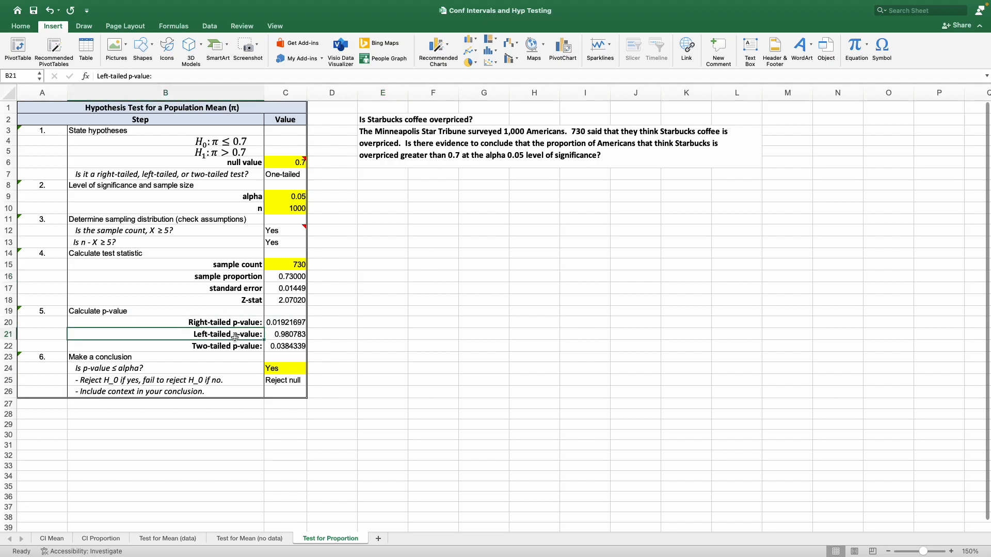
click(288, 335)
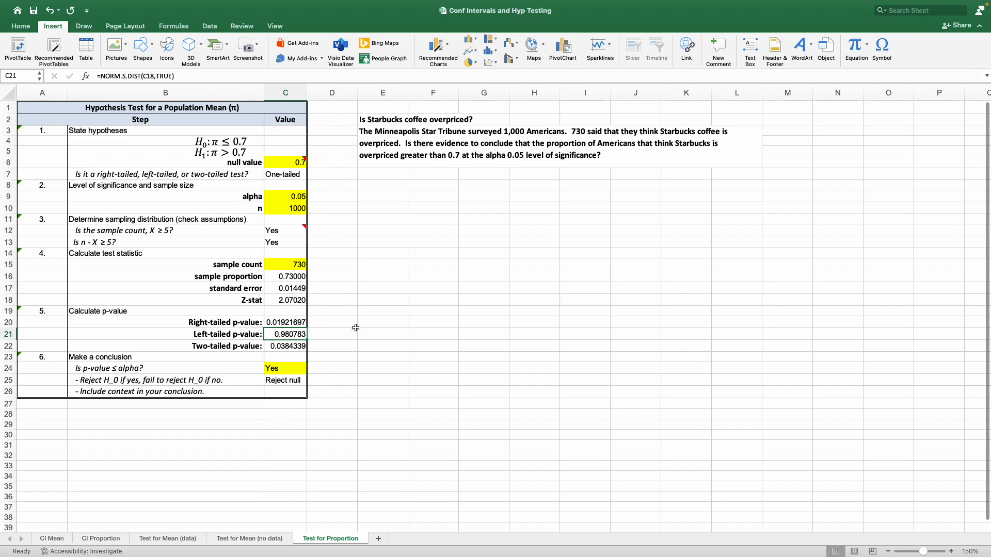
text(NA)
key(Return)
text(NA)
key(Return)
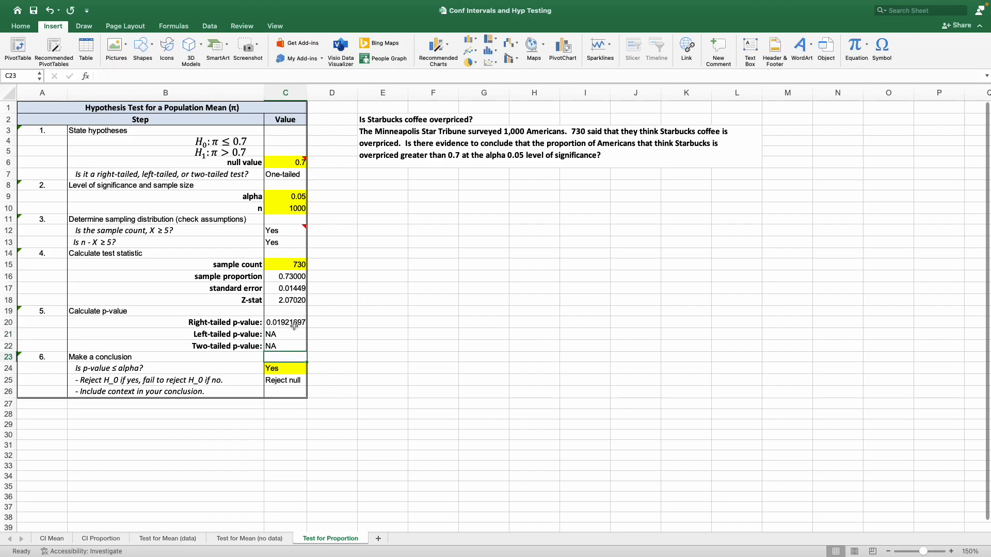
Paste into C26 the conclusion that there is enough evidence the proportion thinking Starbucks is overpriced is significantly greater than 0.7 at alpha = 0.05
click(294, 325)
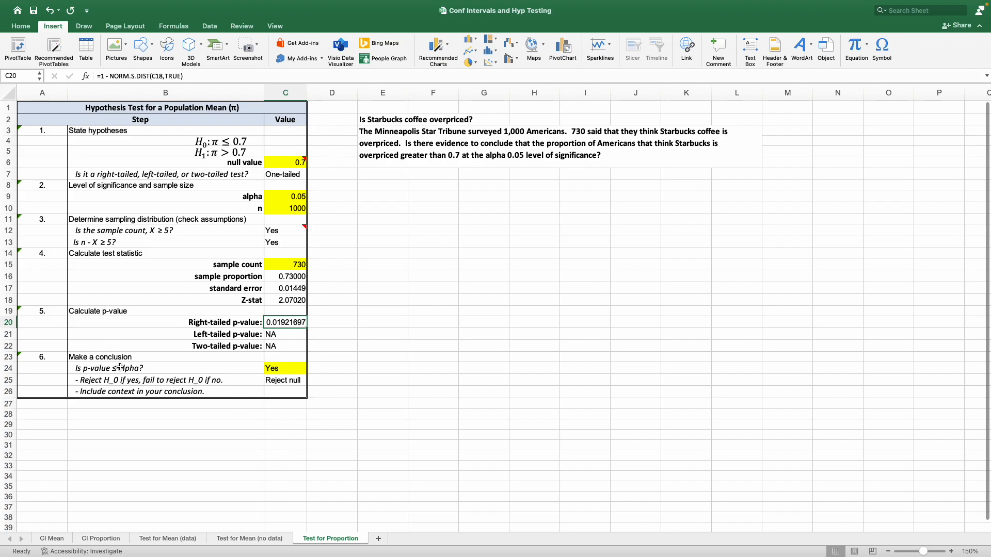
click(277, 367)
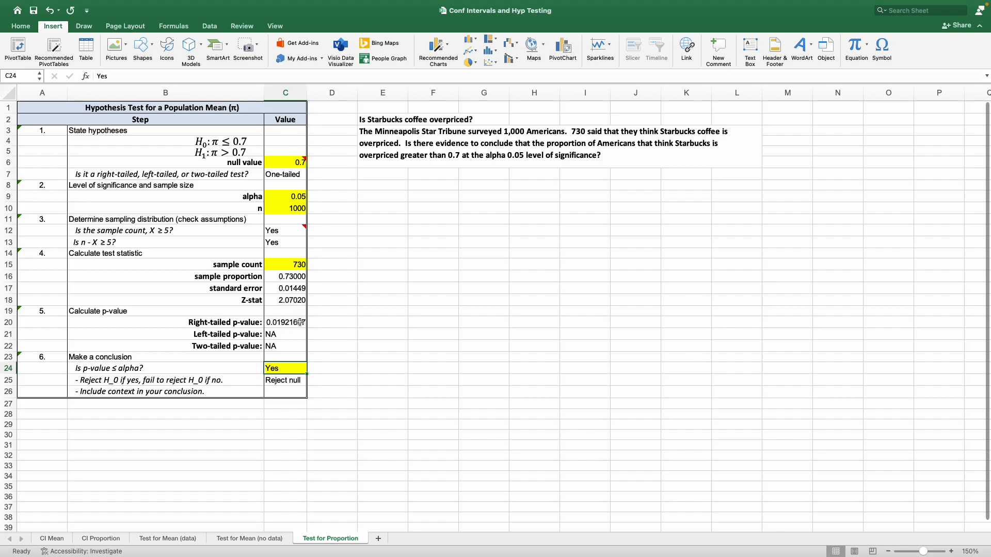
click(300, 322)
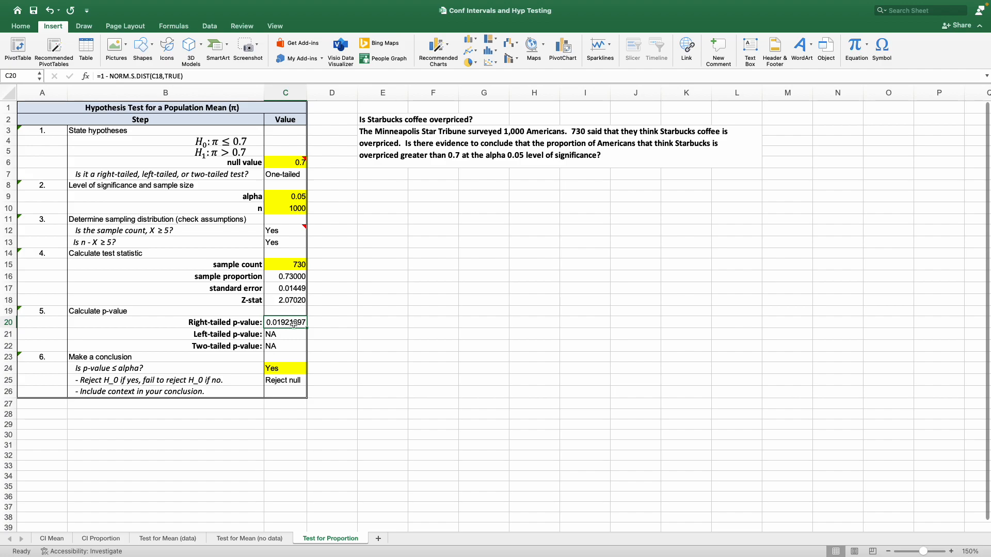
click(284, 197)
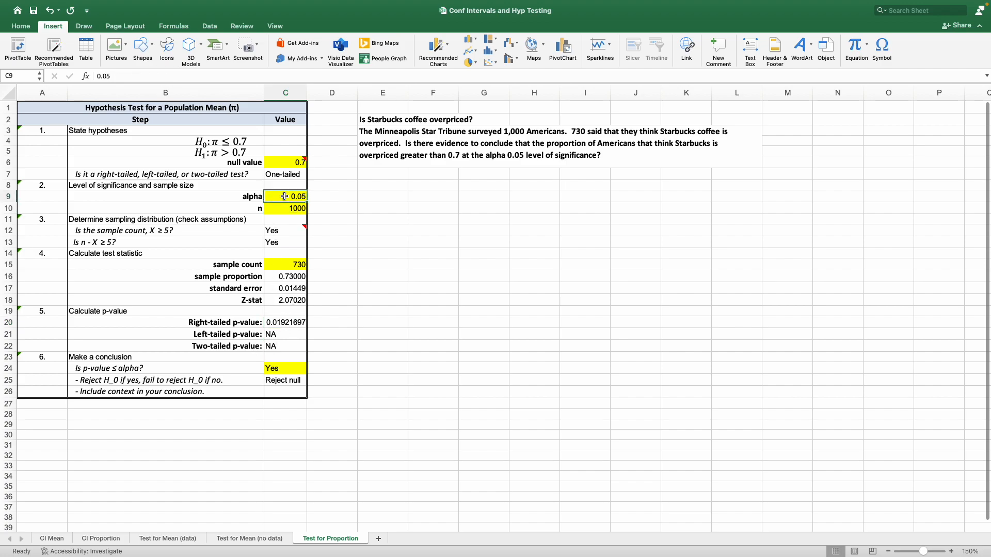
click(283, 380)
click(296, 391)
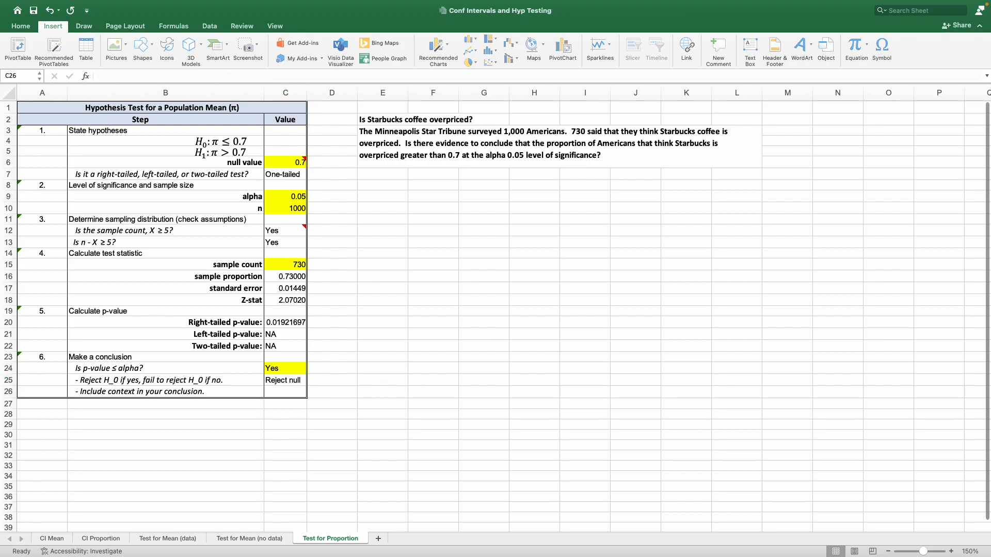
key(super+c)
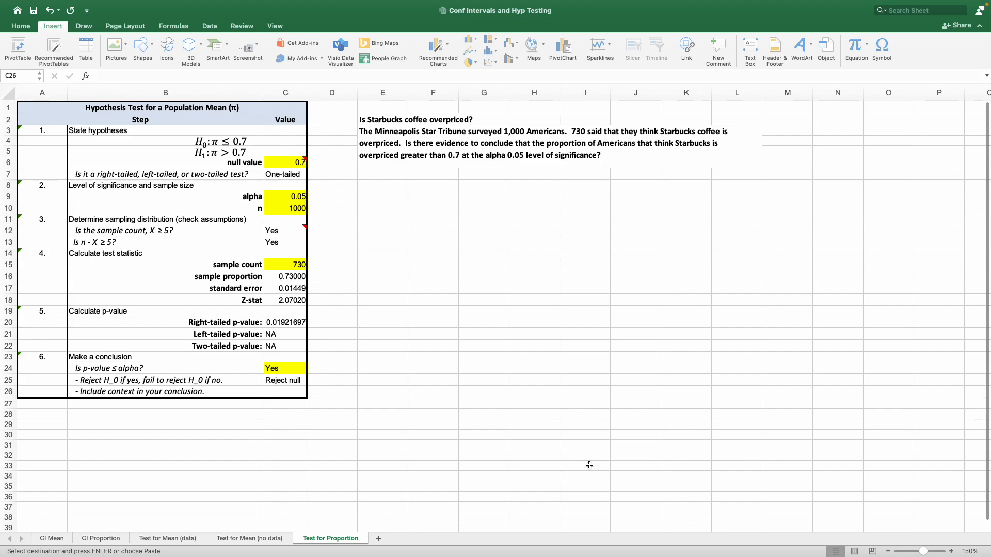
click(280, 394)
key(super+v)
click(340, 445)
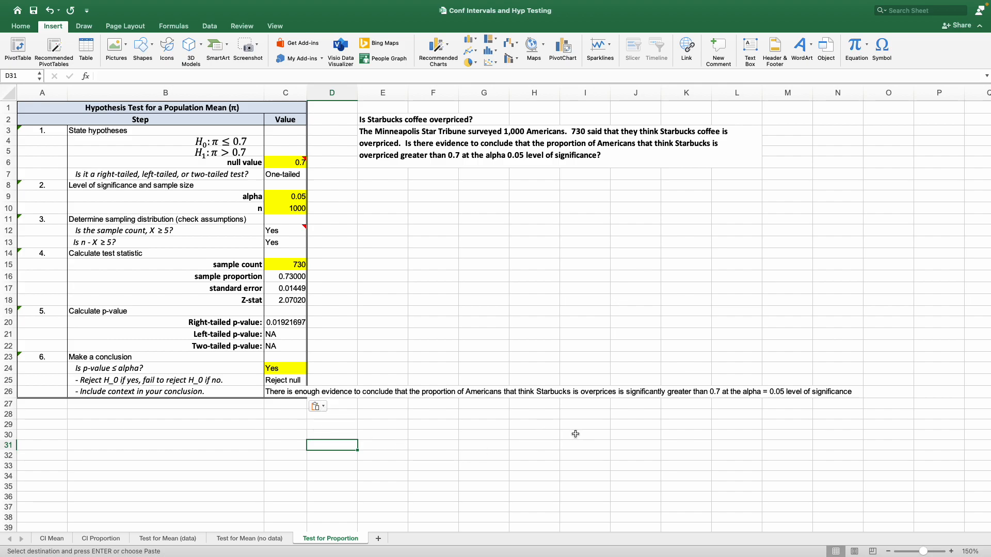
Correct the misspelled word "overprices" to "overpriceD" in the conclusion sentence in C26
click(288, 390)
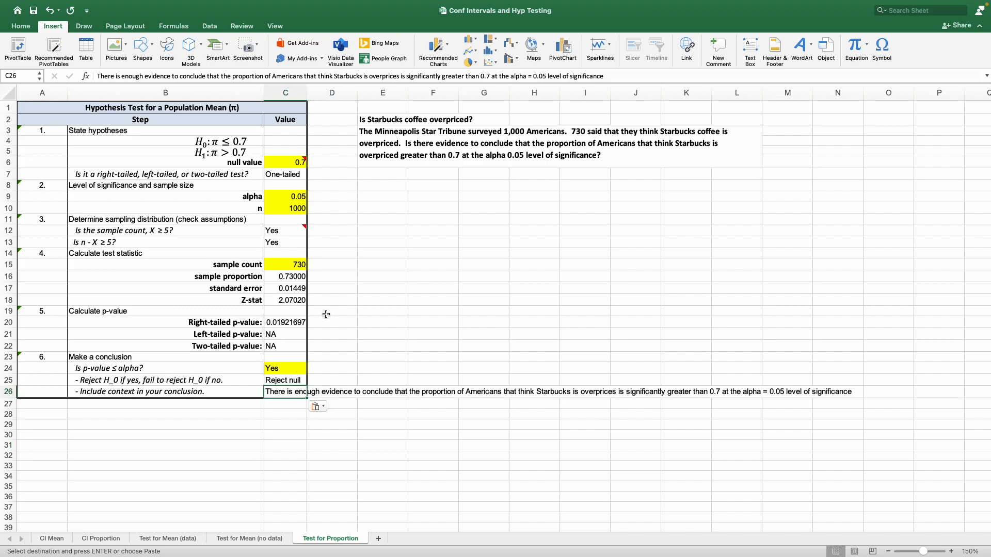
click(398, 75)
key(BackSpace)
text(D)
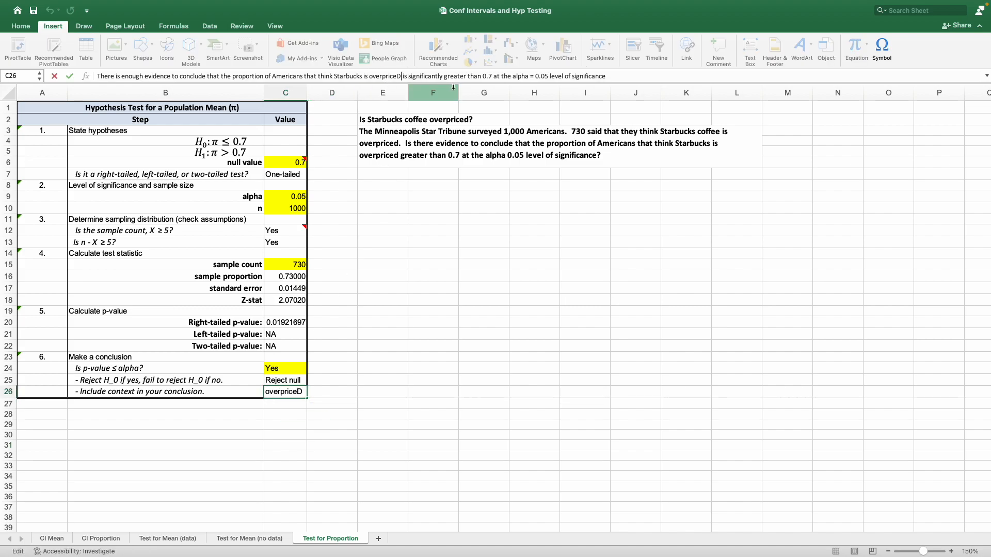
key(Return)
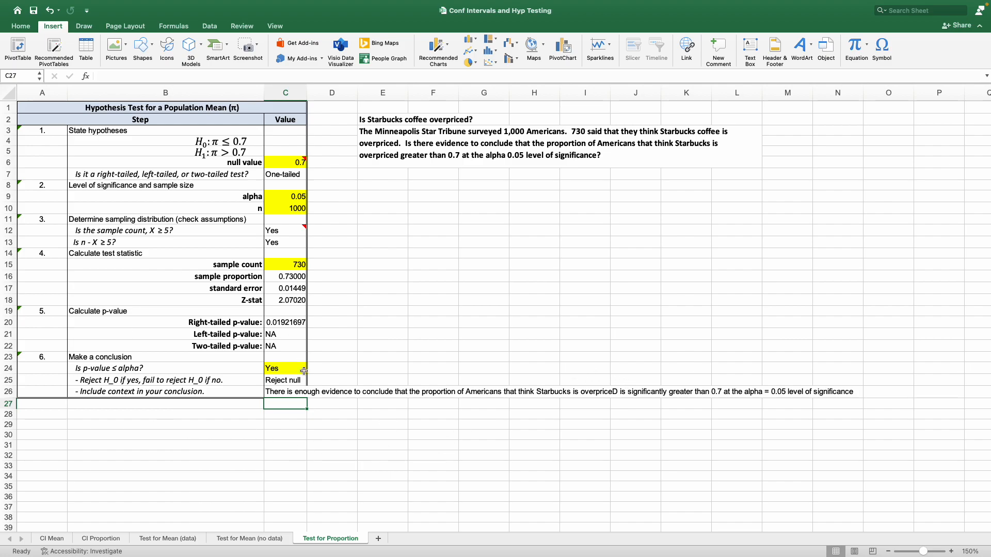
click(99, 540)
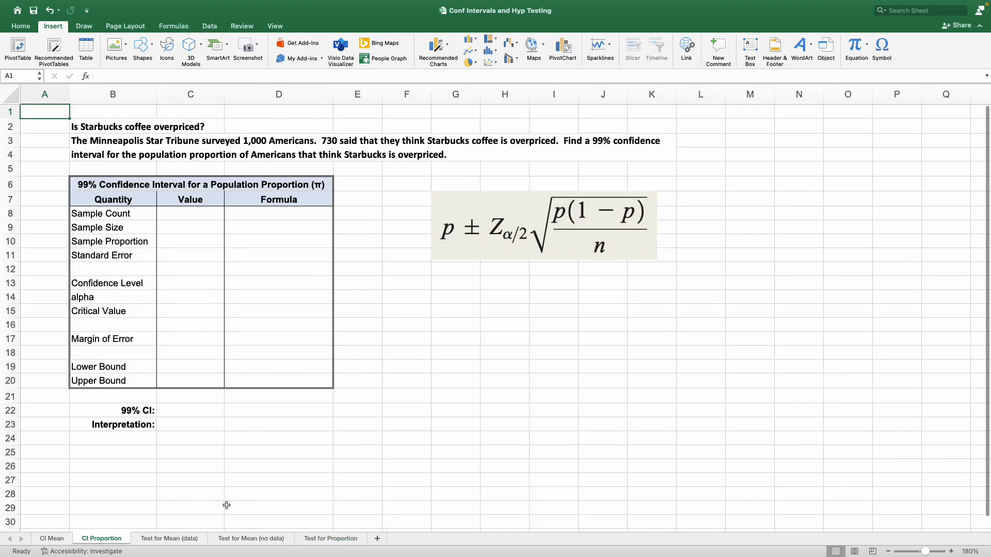
click(316, 539)
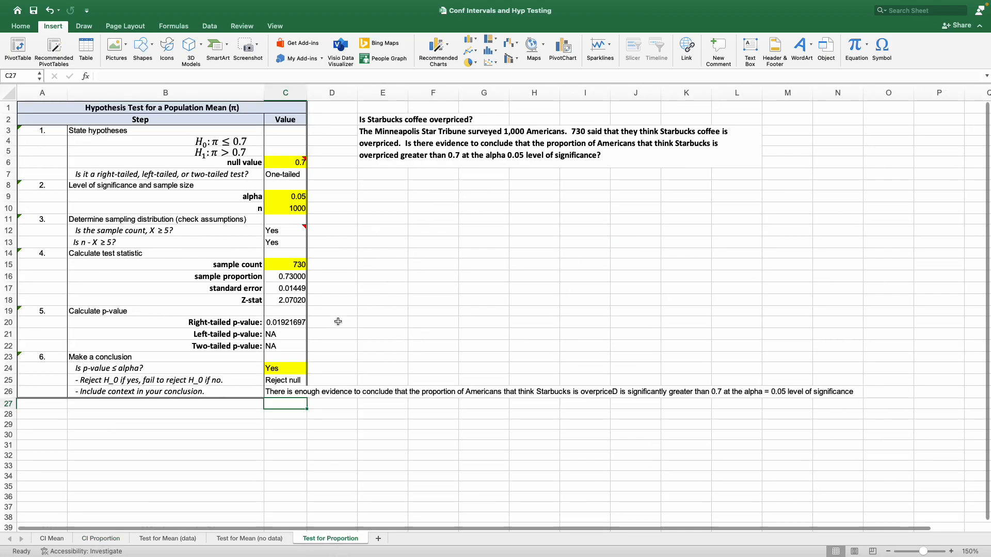
mouse_move(862, 4)
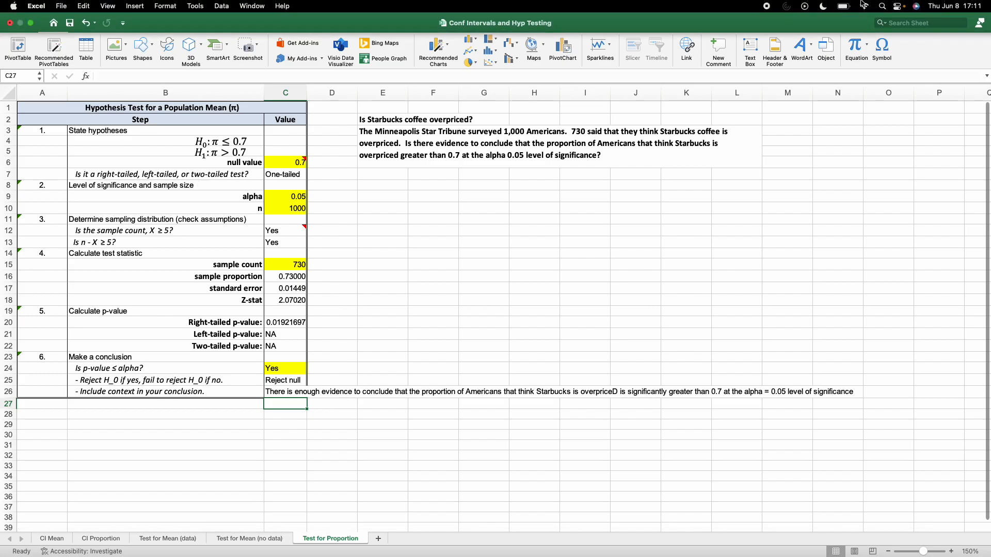